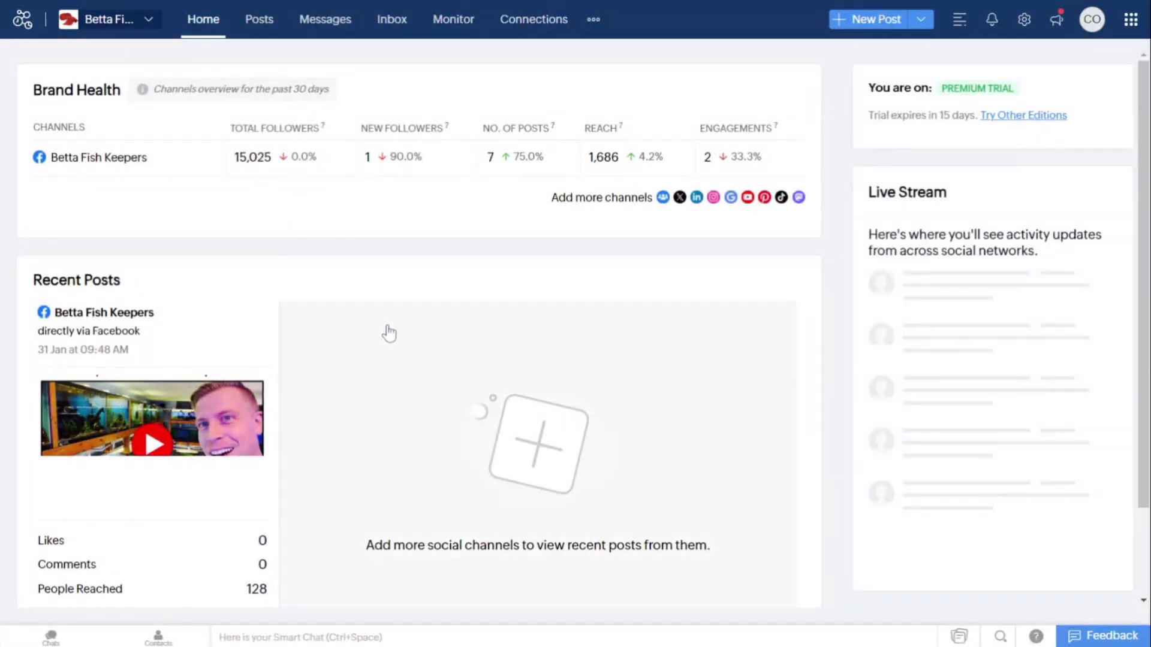
- Look over the account's brand list and close it without switching brands
scroll(388, 333, down, 2)
scroll(390, 329, up, 2)
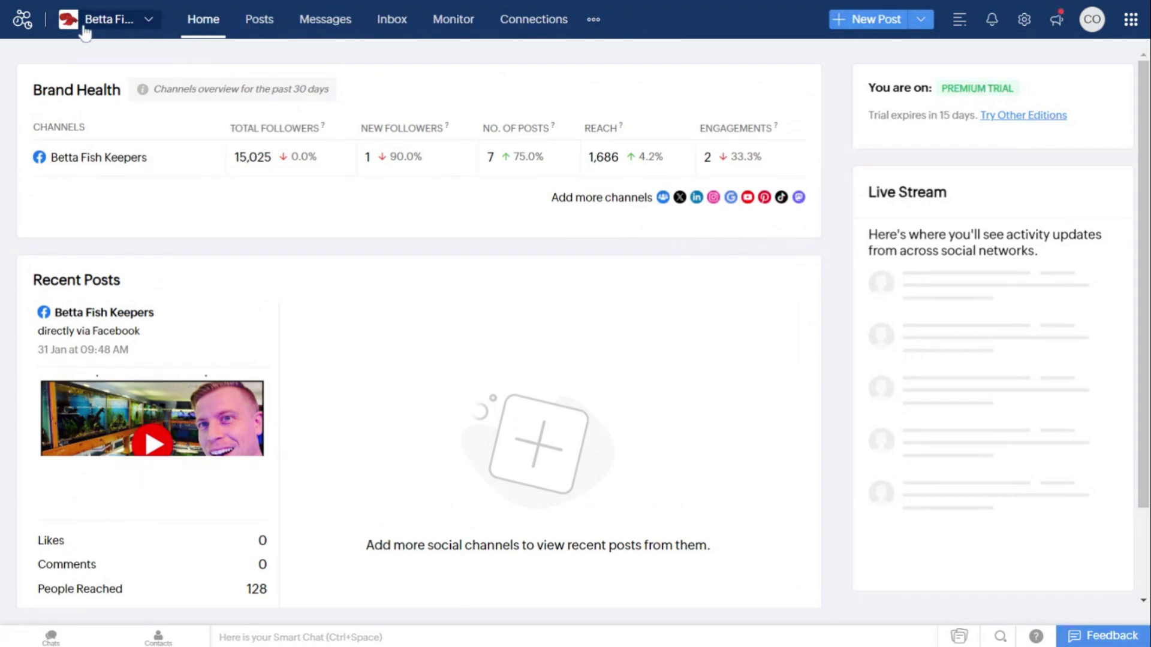
click(149, 27)
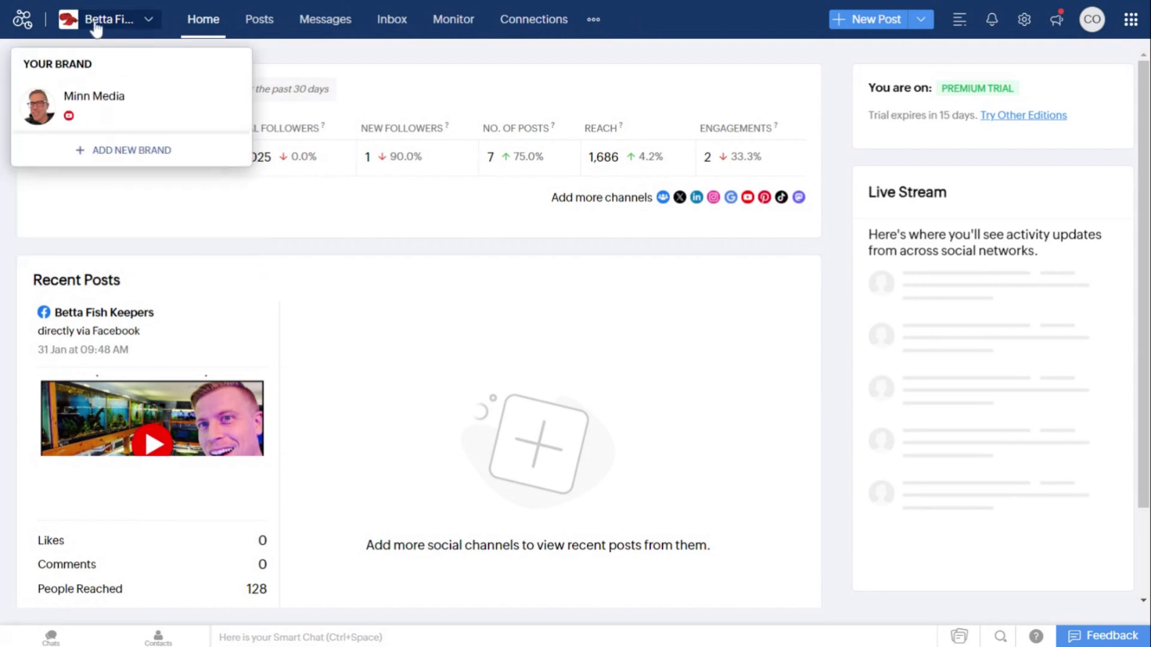
click(116, 111)
click(362, 199)
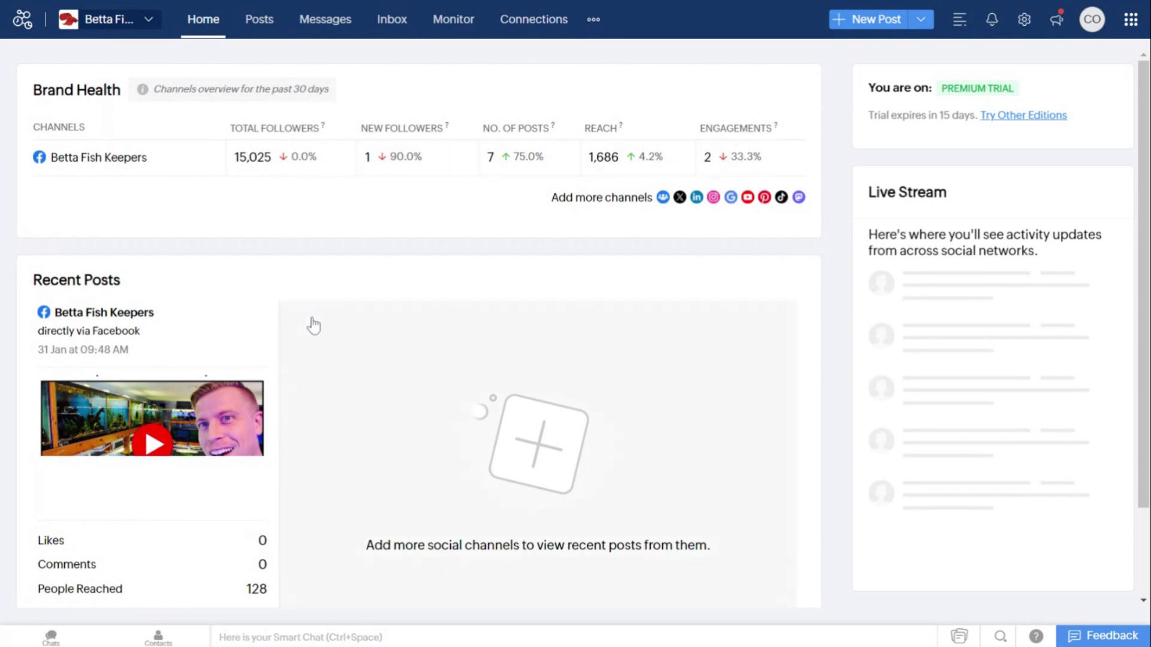
- Go to the Posts section and browse the Published Facebook posts
scroll(316, 323, down, 2)
scroll(321, 324, up, 2)
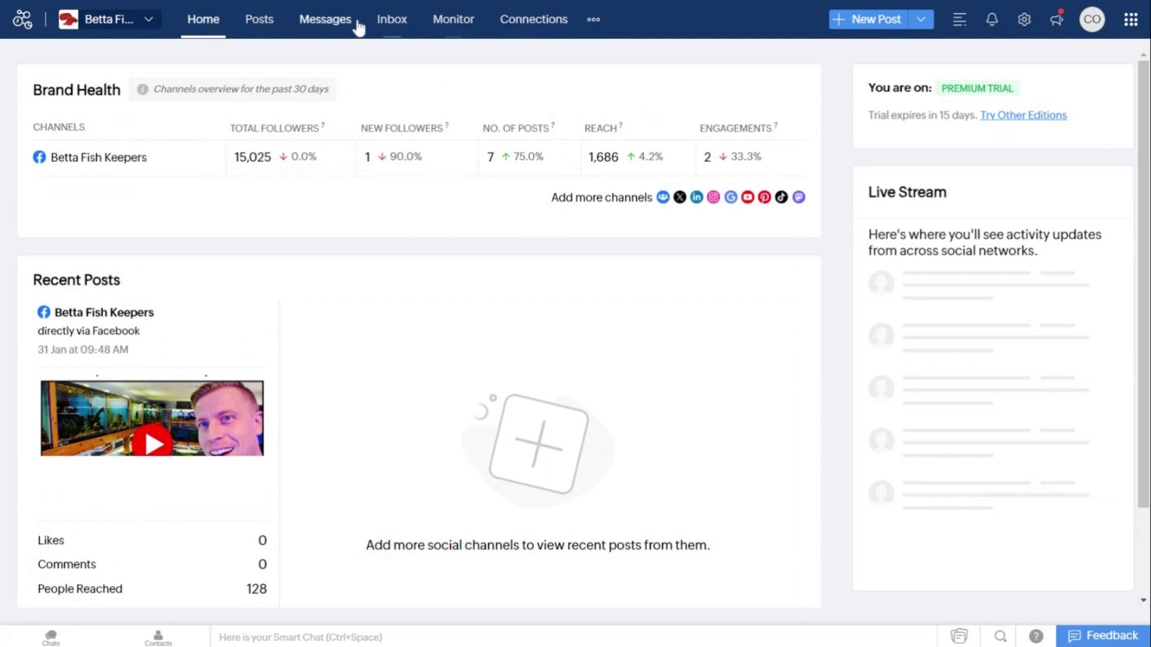
click(262, 26)
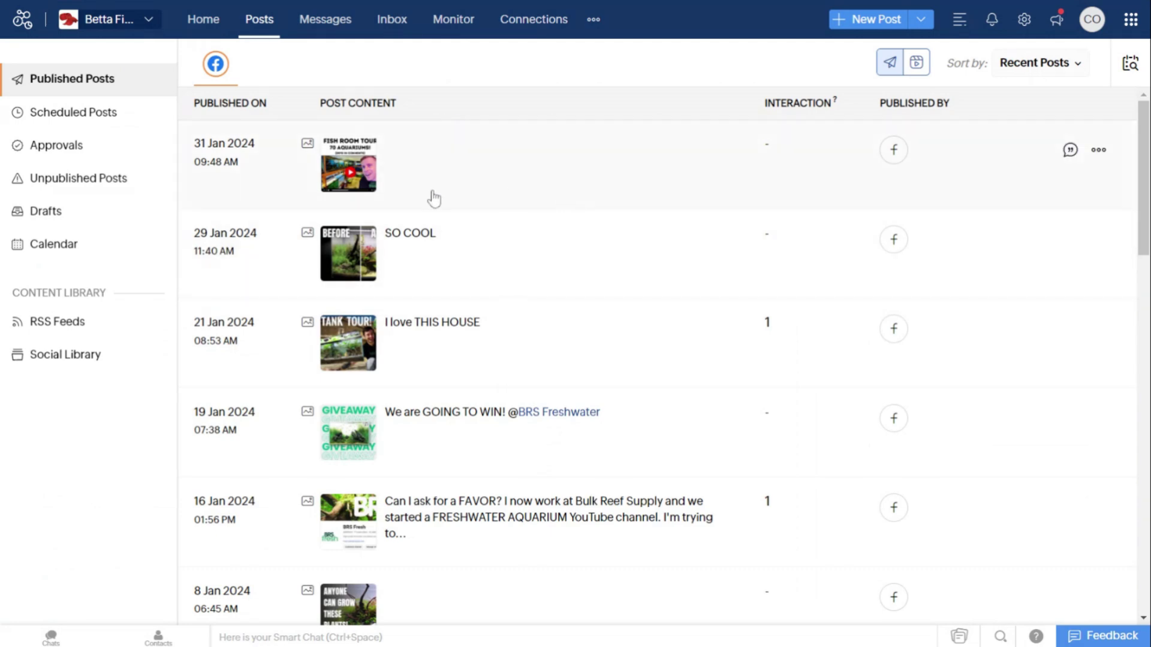
scroll(435, 198, down, 4)
scroll(542, 383, up, 4)
click(445, 178)
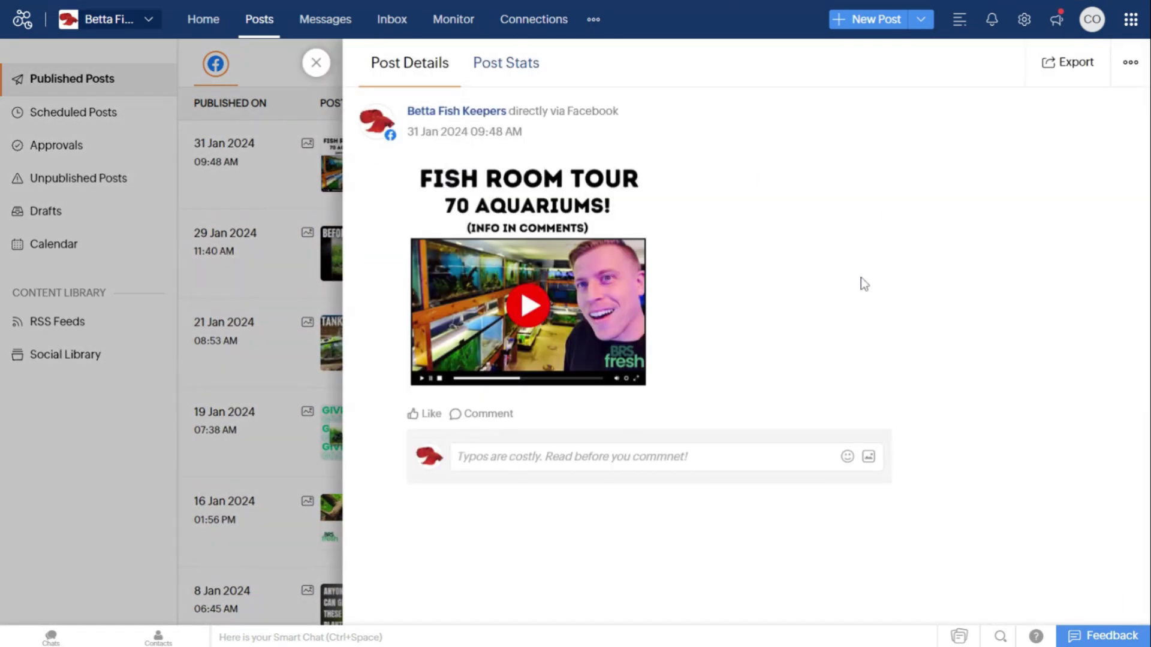
click(500, 68)
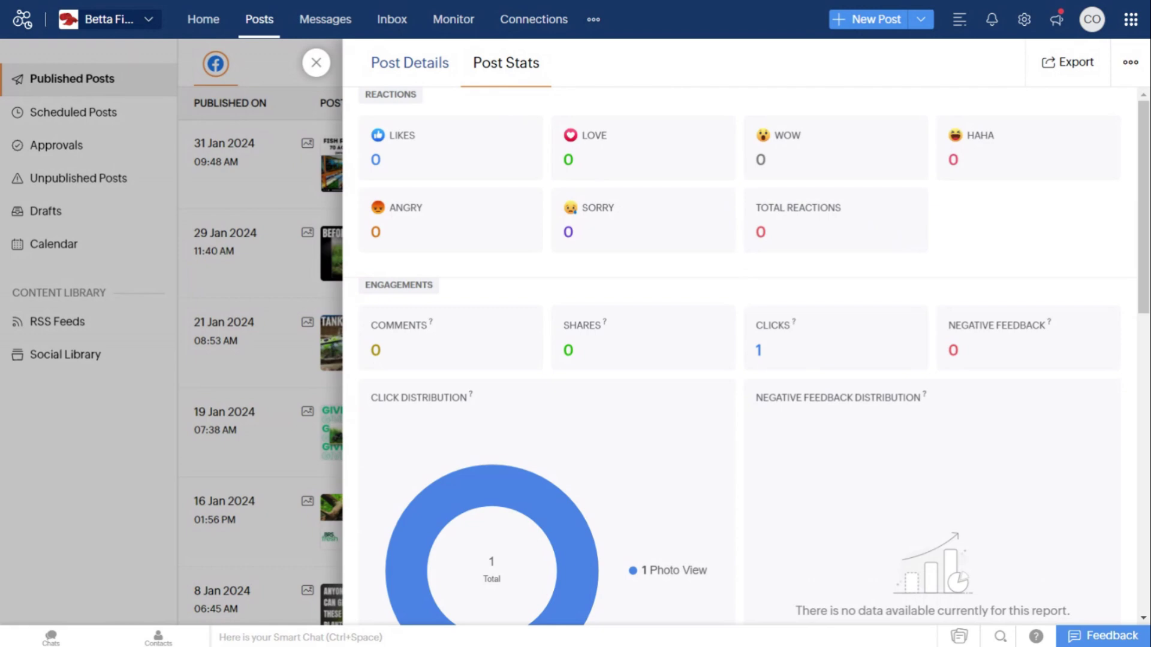
scroll(743, 290, down, 4)
scroll(744, 290, down, 5)
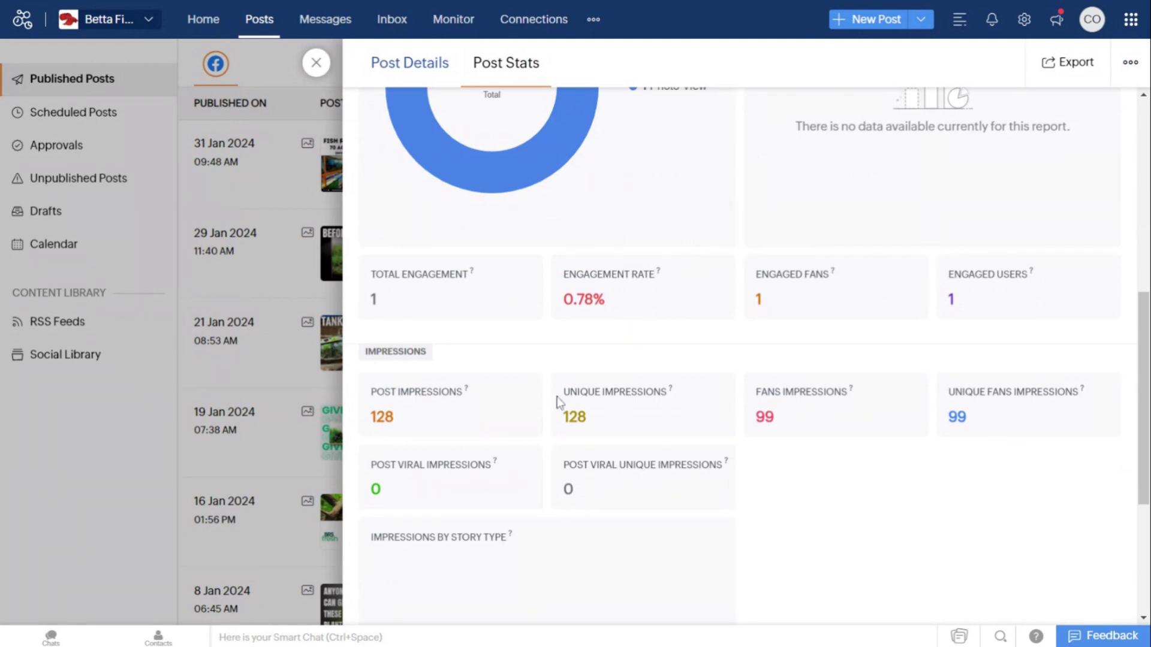
scroll(655, 501, down, 1)
scroll(663, 502, up, 8)
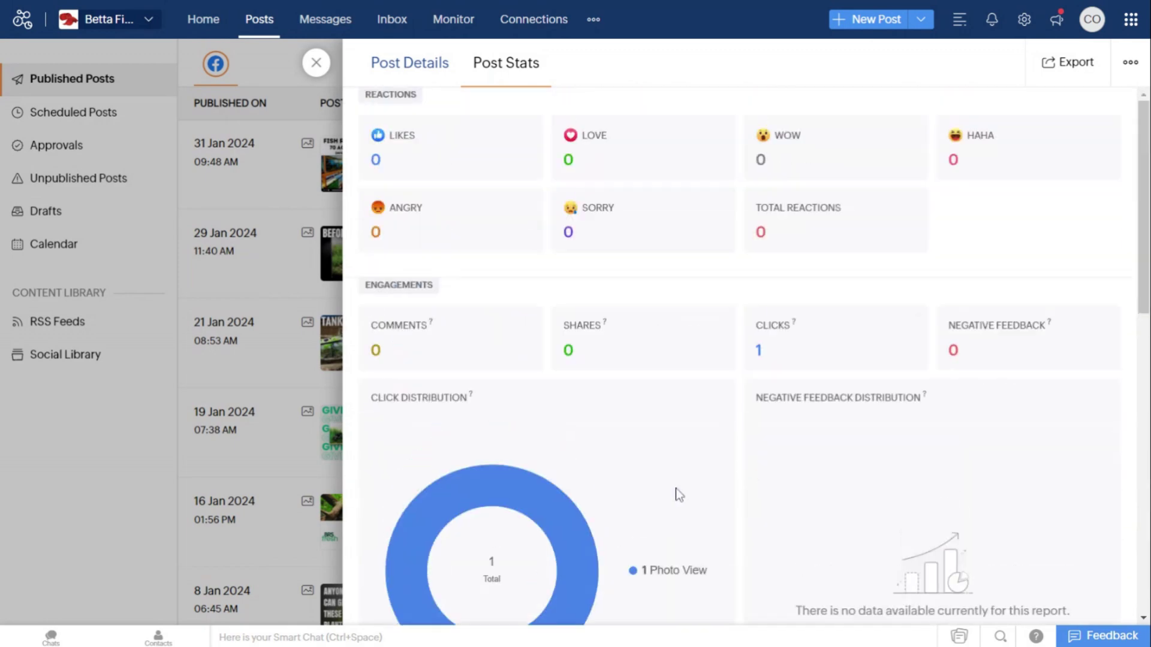
click(316, 63)
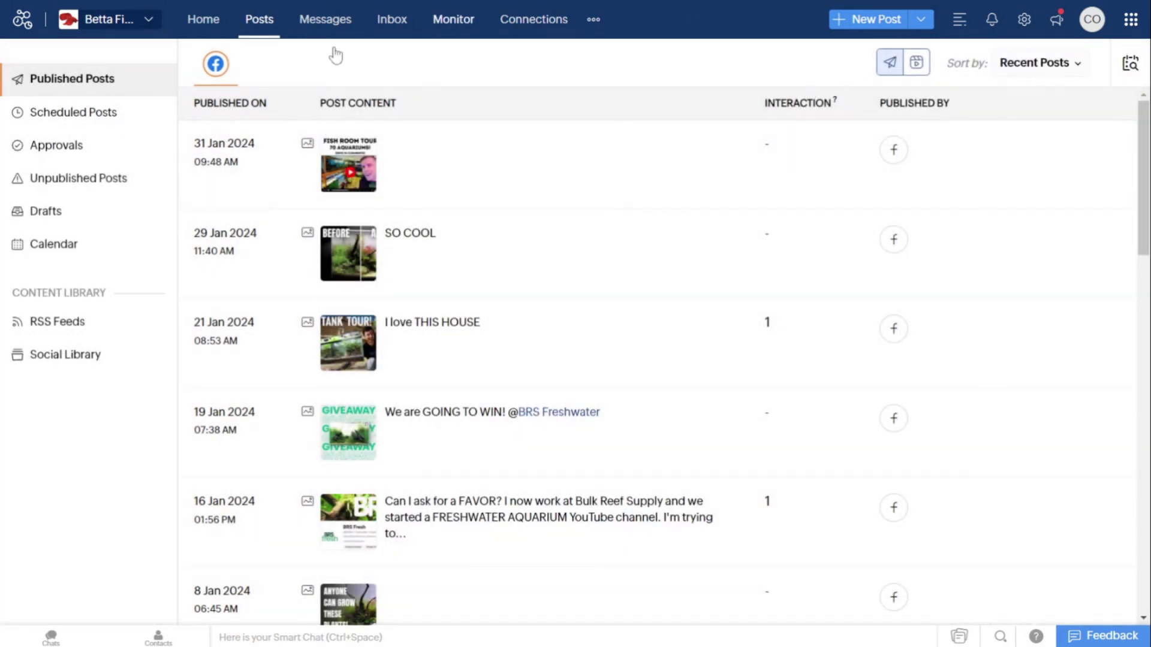
- Check the empty Scheduled Posts, try specific-date scheduling on a discarded new post, then open Messages
click(128, 112)
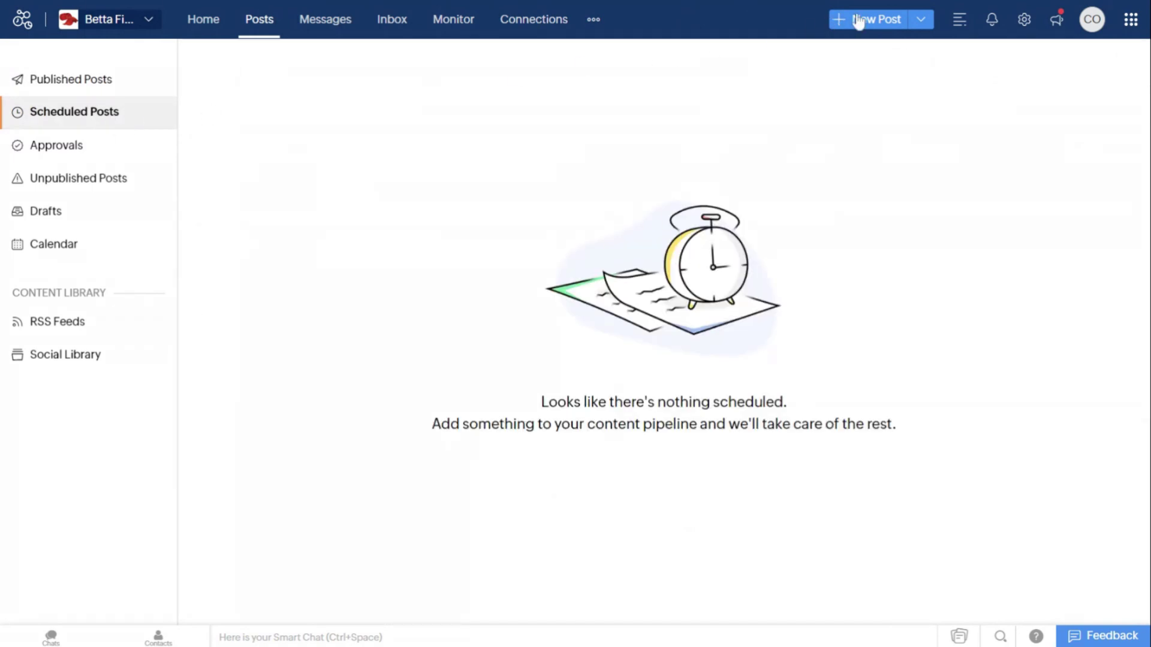
click(867, 20)
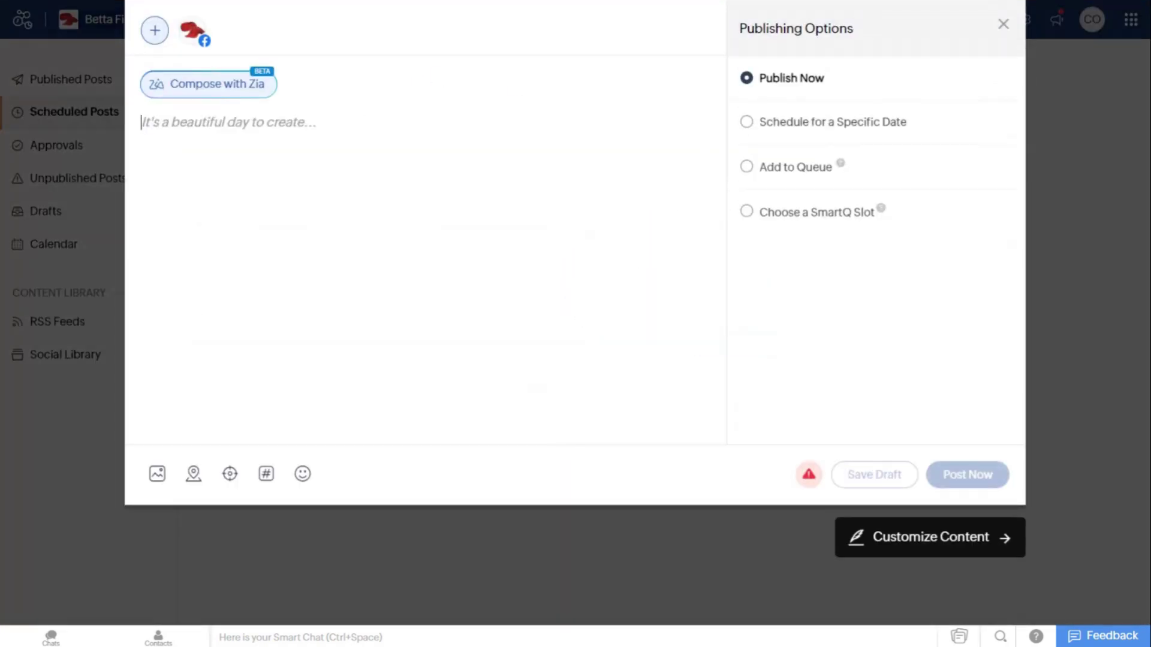
click(823, 123)
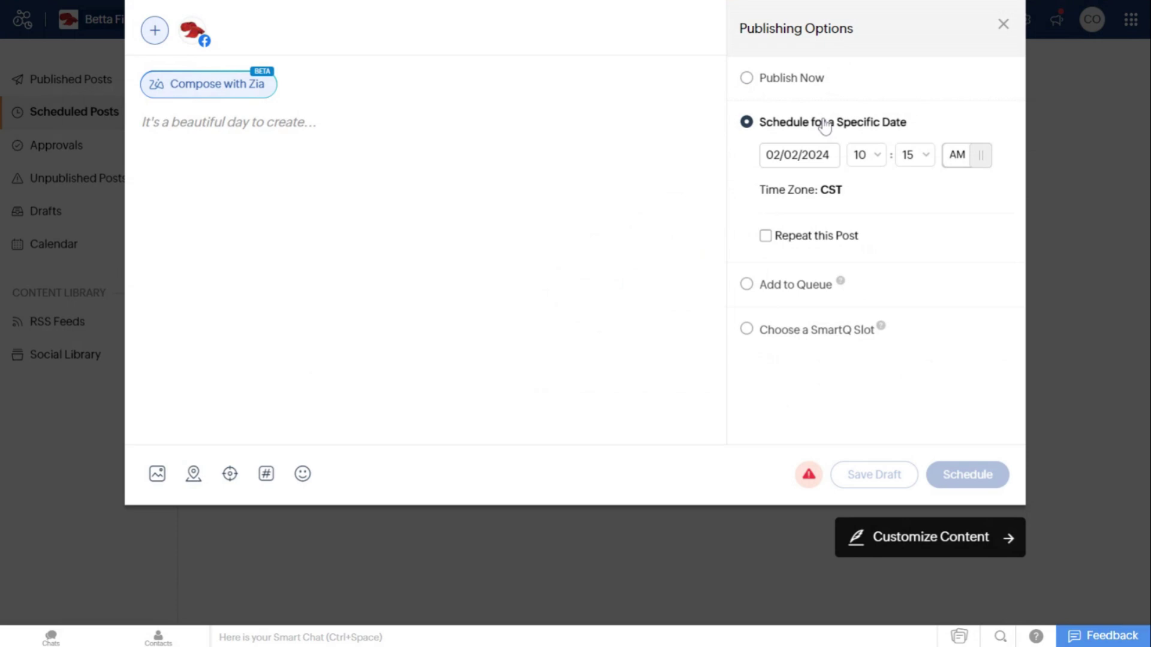
click(1003, 26)
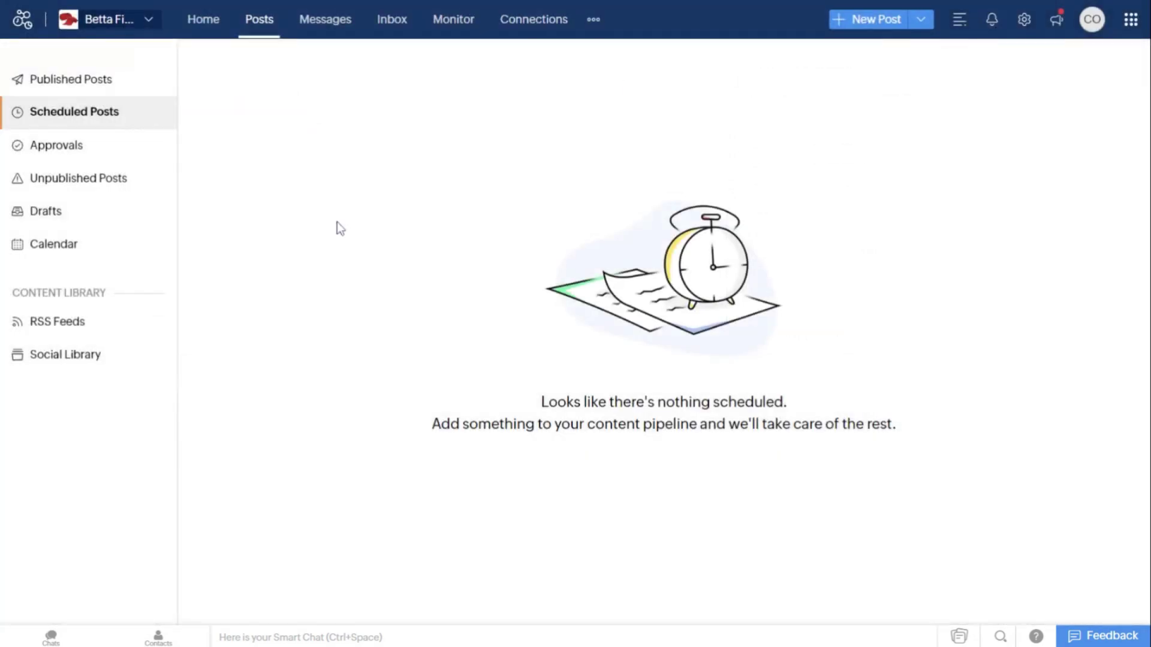
click(323, 29)
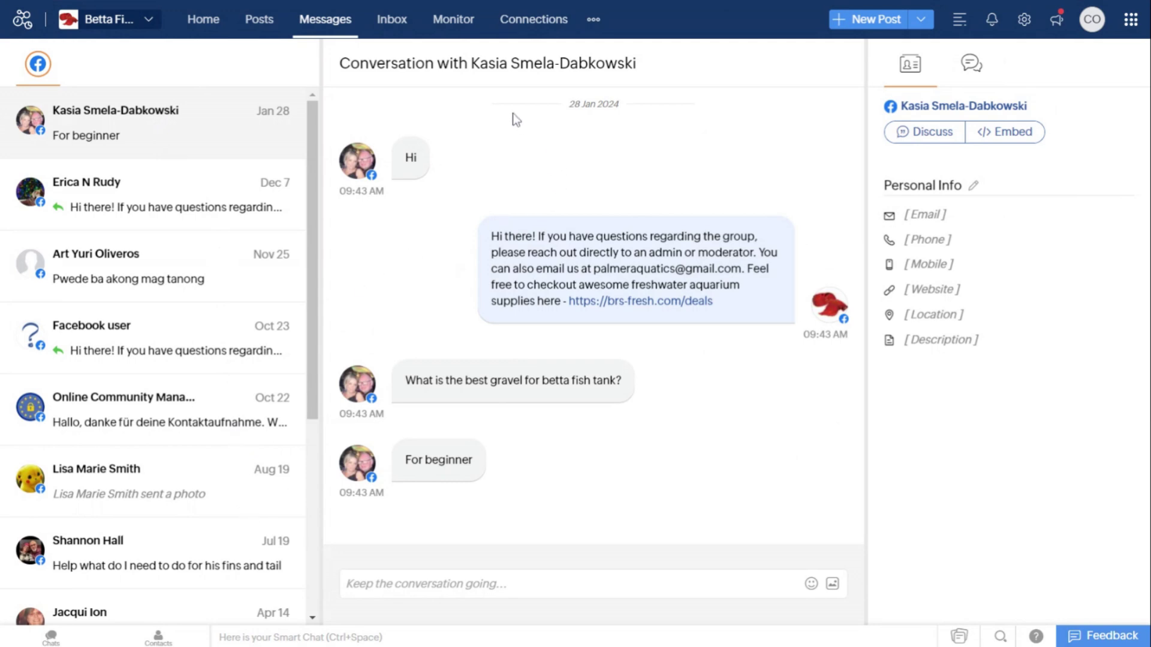
- Move from the Messages conversation to the empty Inbox
click(393, 22)
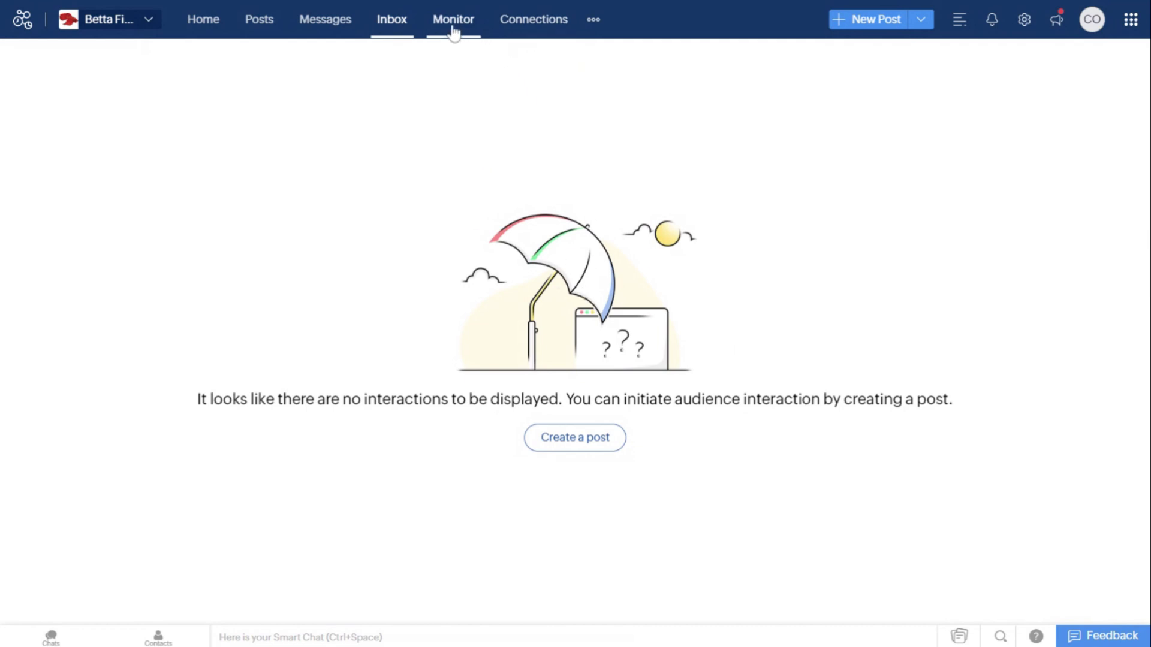
- Browse the recently and most engaged Connections, then go back to Home
click(549, 24)
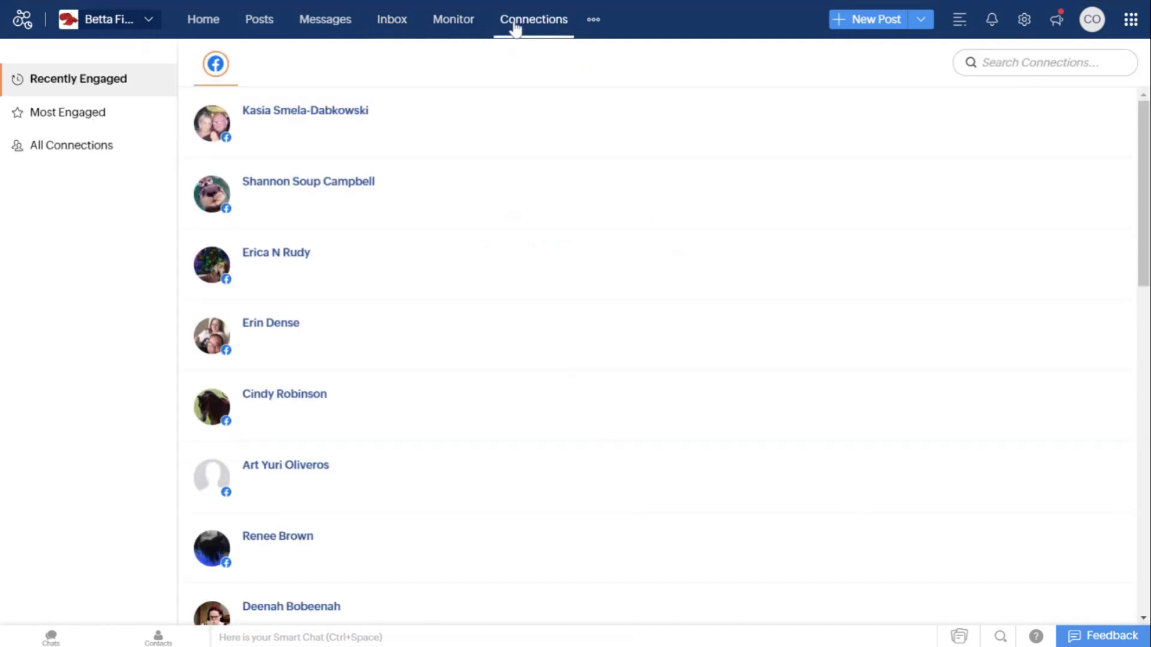
click(102, 113)
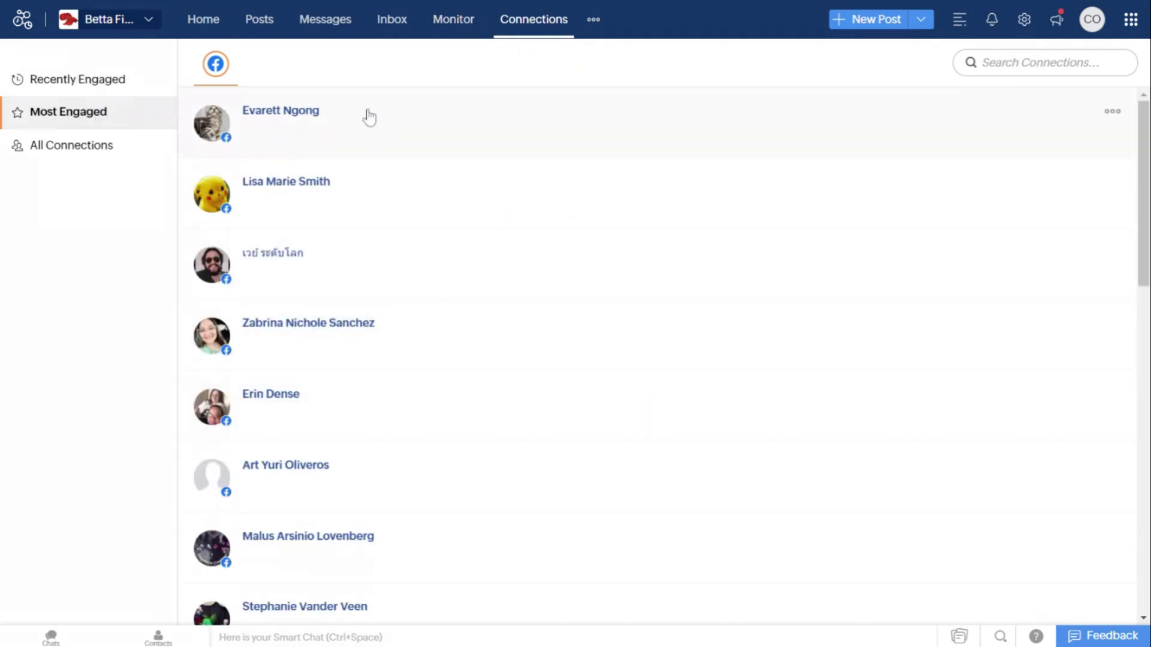
click(205, 21)
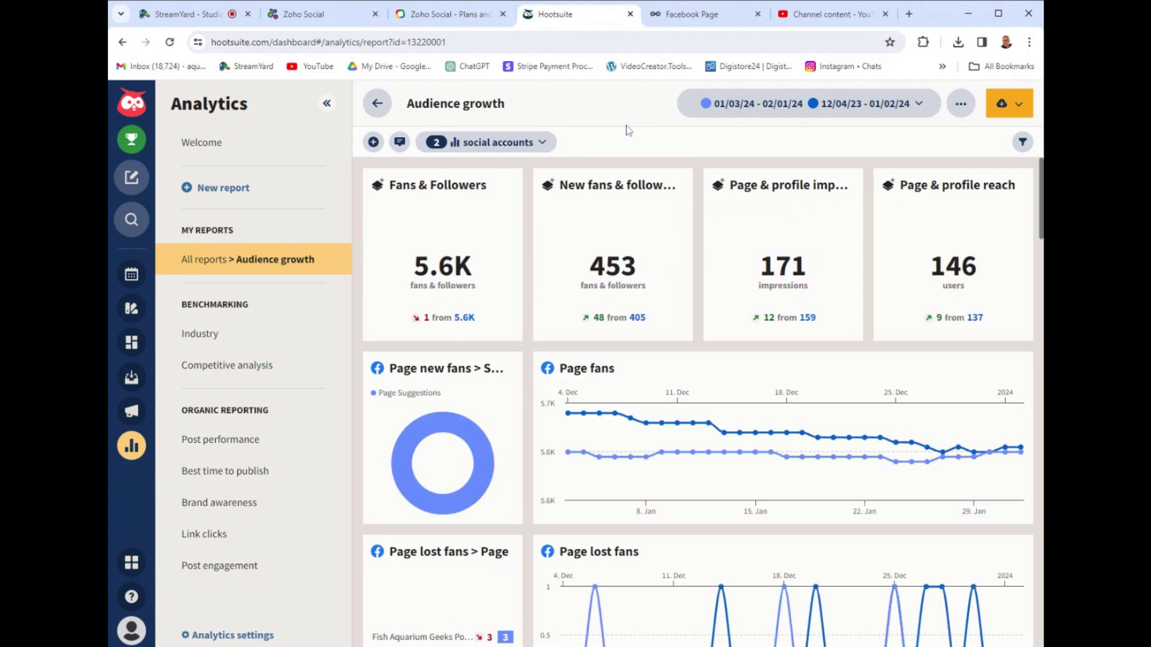
- Review the Feb 18–24 Planner calendar's recommended times, then bring up OwlyWriter AI
click(133, 275)
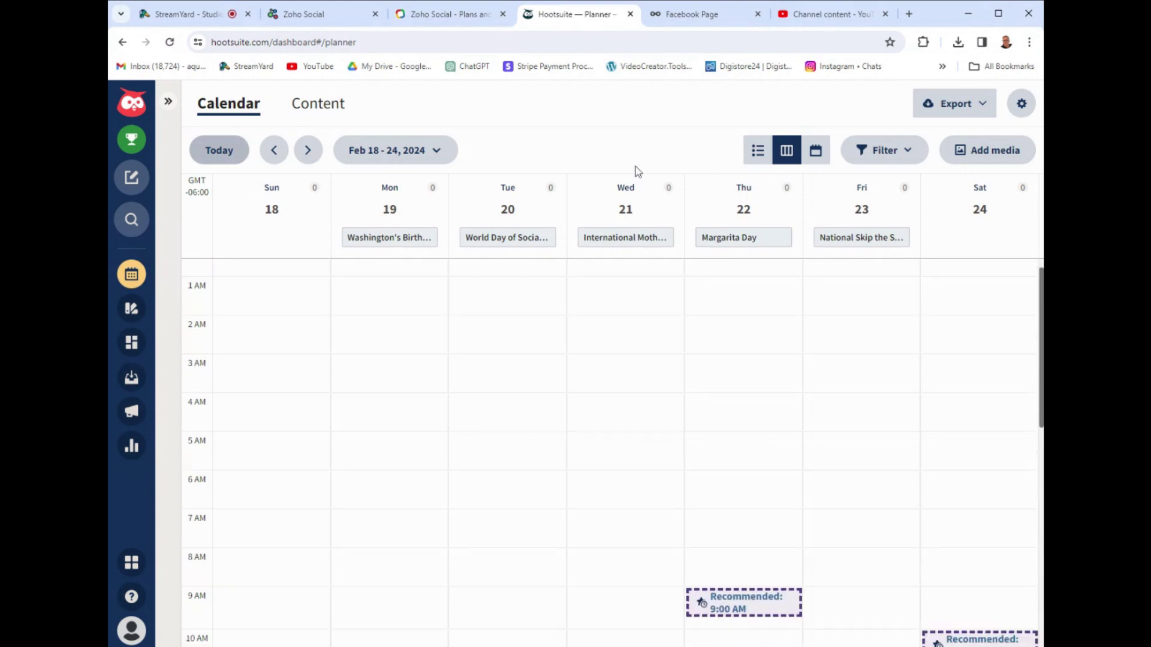
scroll(752, 534, down, 5)
scroll(779, 536, up, 3)
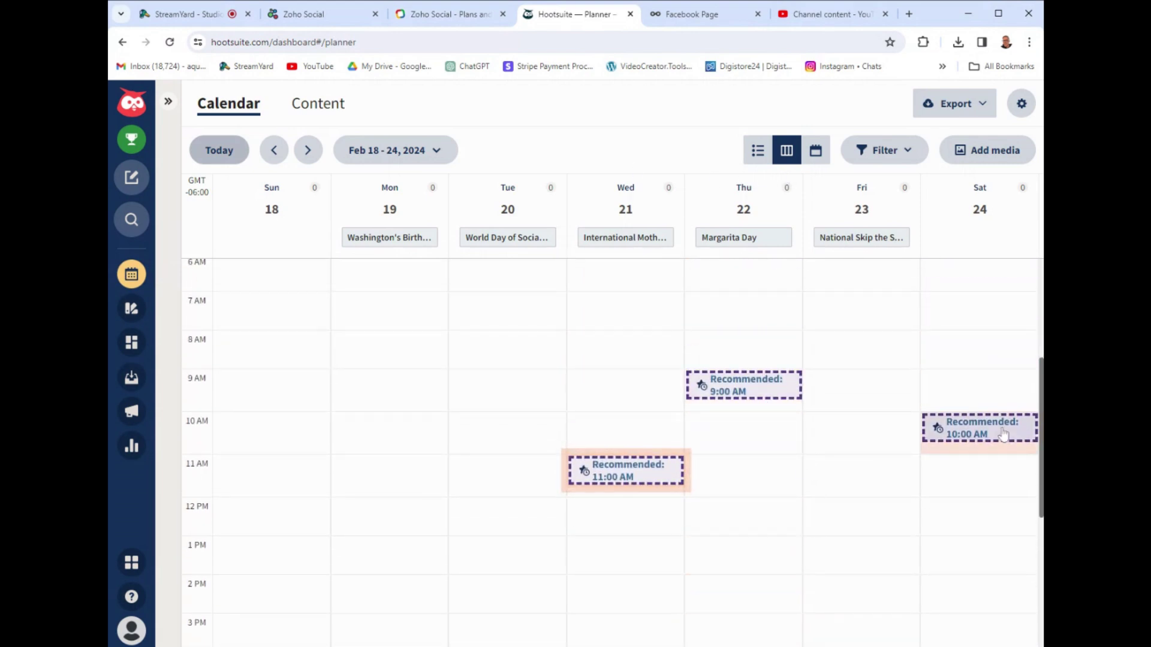
click(132, 311)
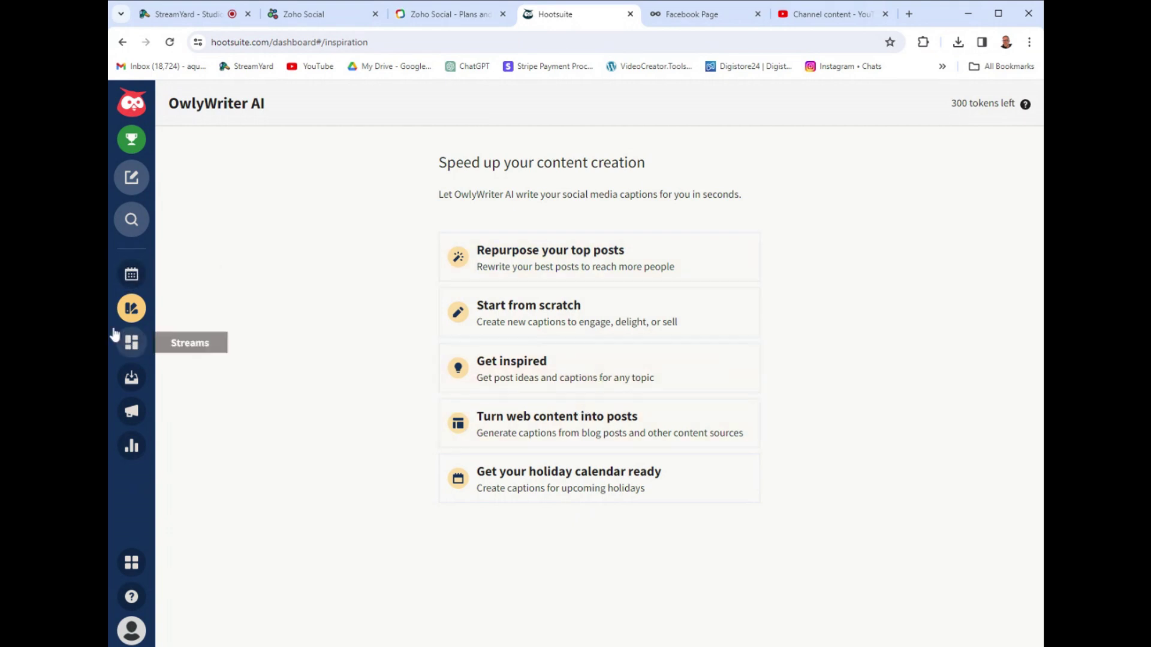
- View the Fish Aquarium Geeks Podcast streams board, then scroll through the Audience growth report
click(130, 342)
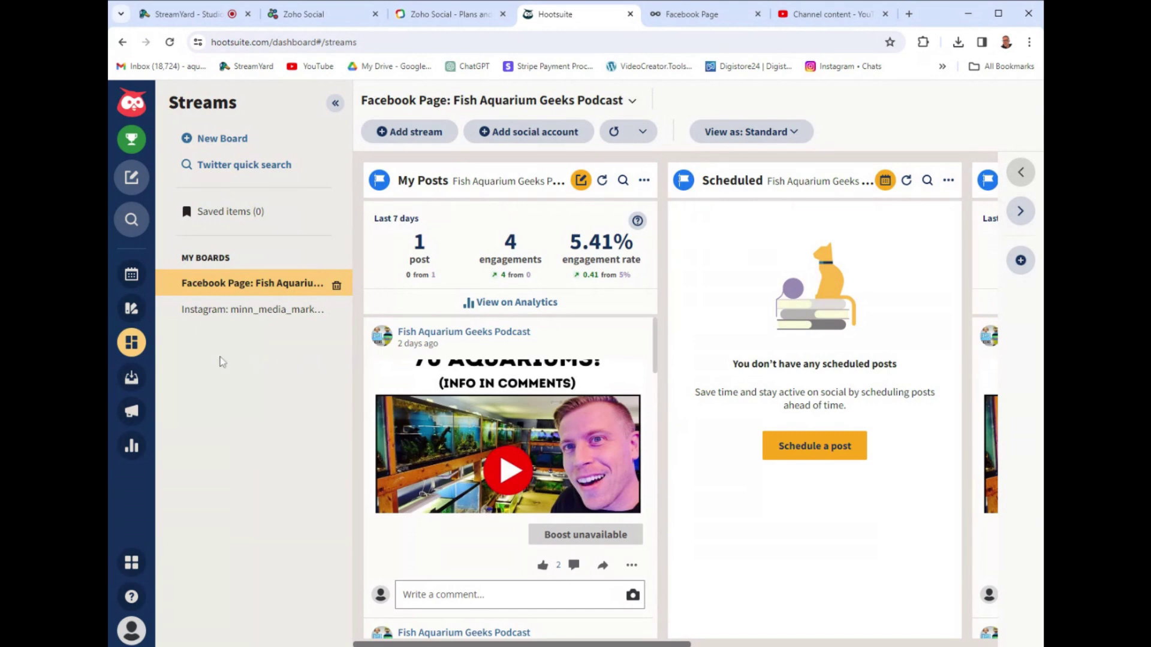
click(131, 445)
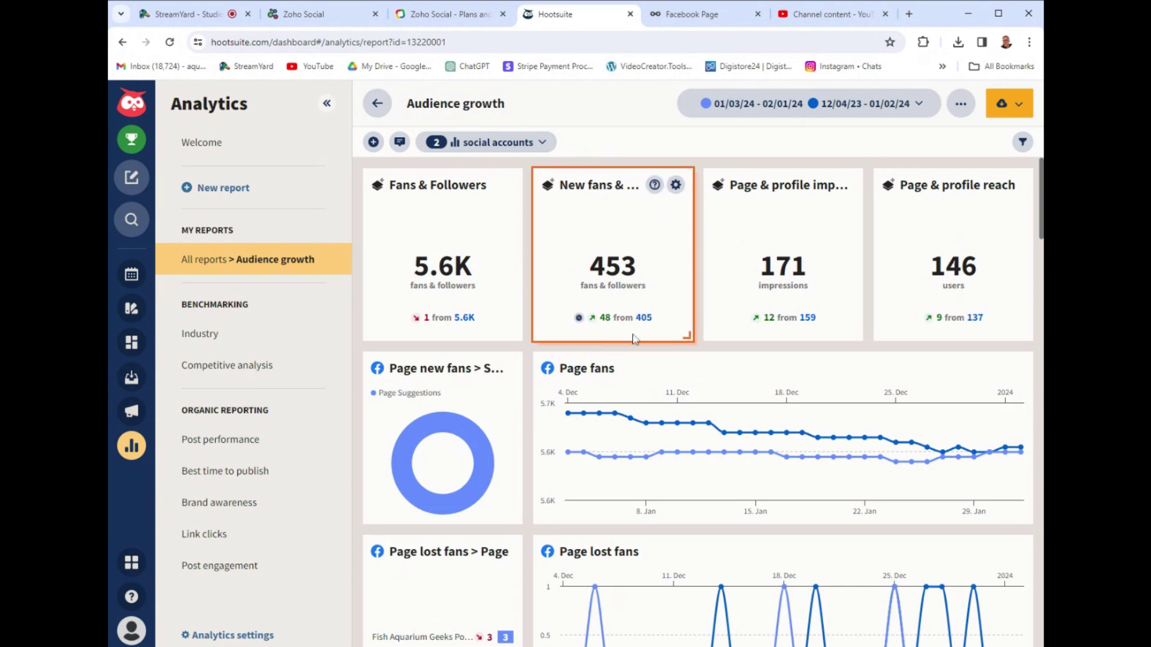
scroll(738, 353, down, 2)
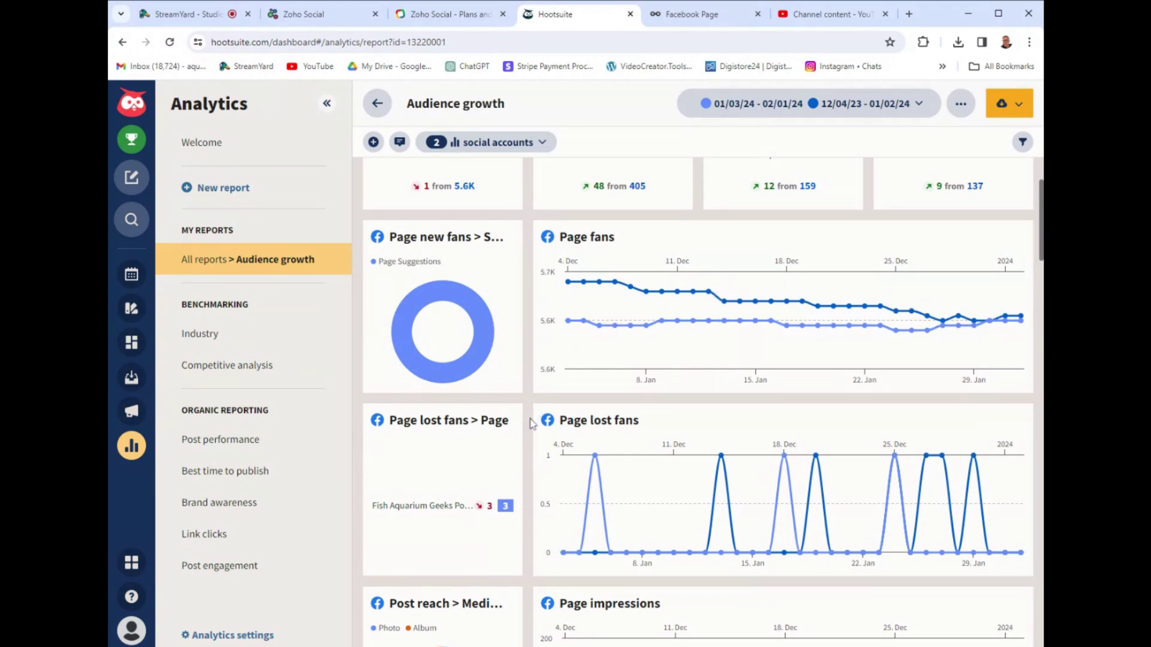
scroll(530, 424, up, 2)
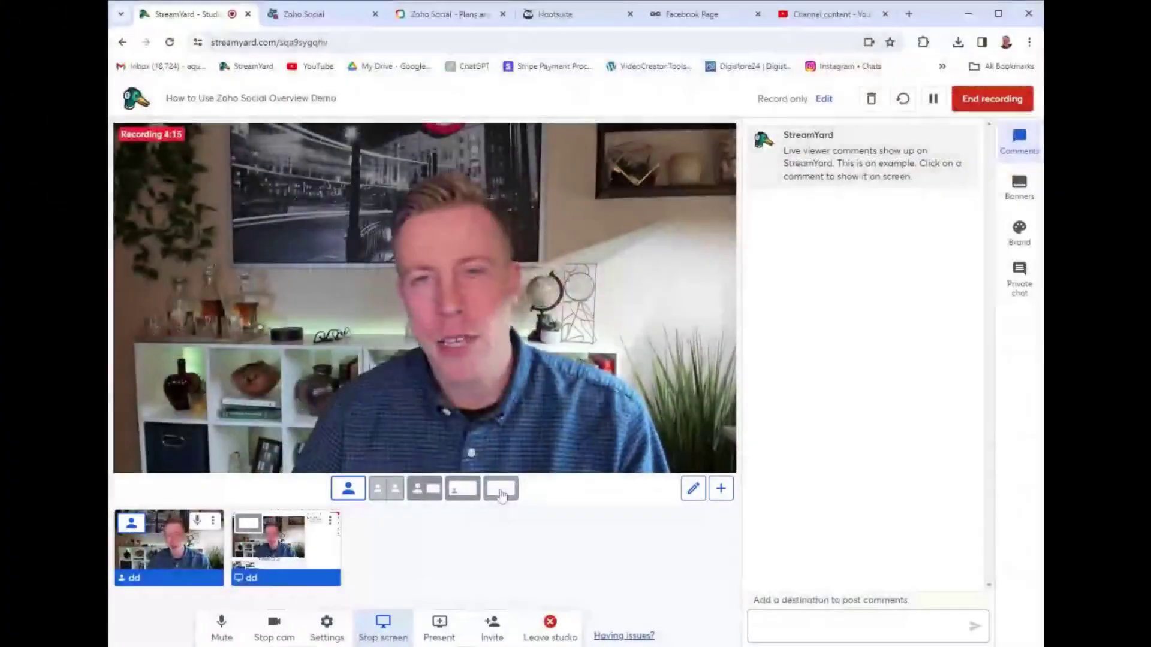
- Switch StreamYard to screen layout and compare Zoho Social, Hootsuite and Metricool Facebook analytics tabs
click(501, 490)
click(699, 22)
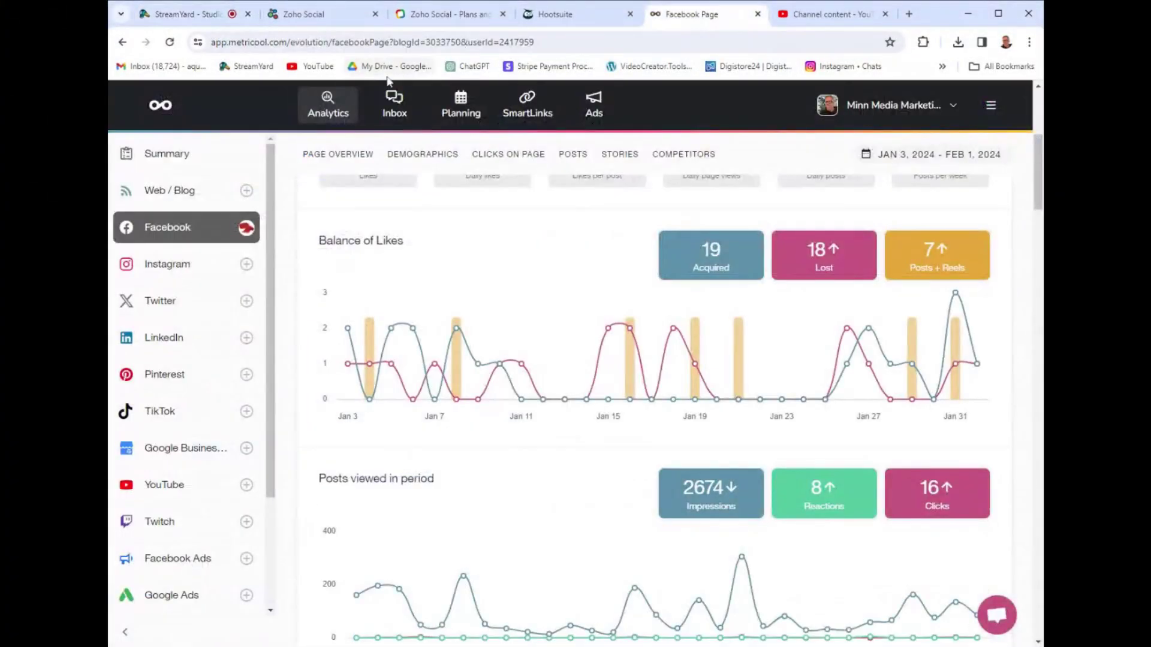
click(321, 18)
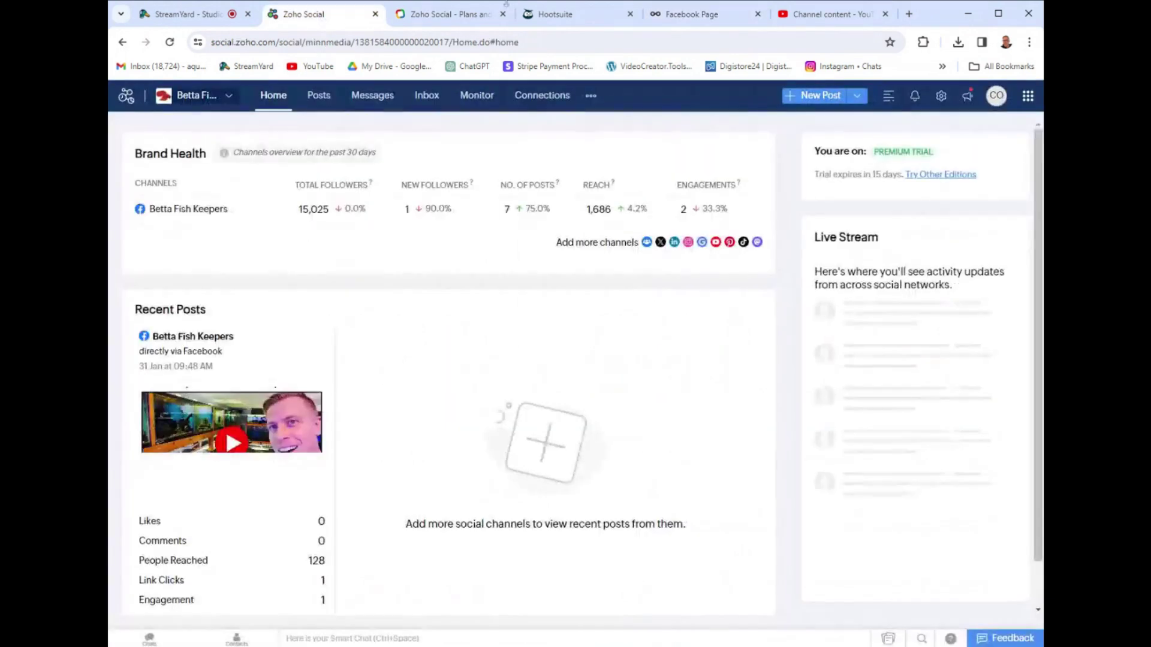
click(585, 18)
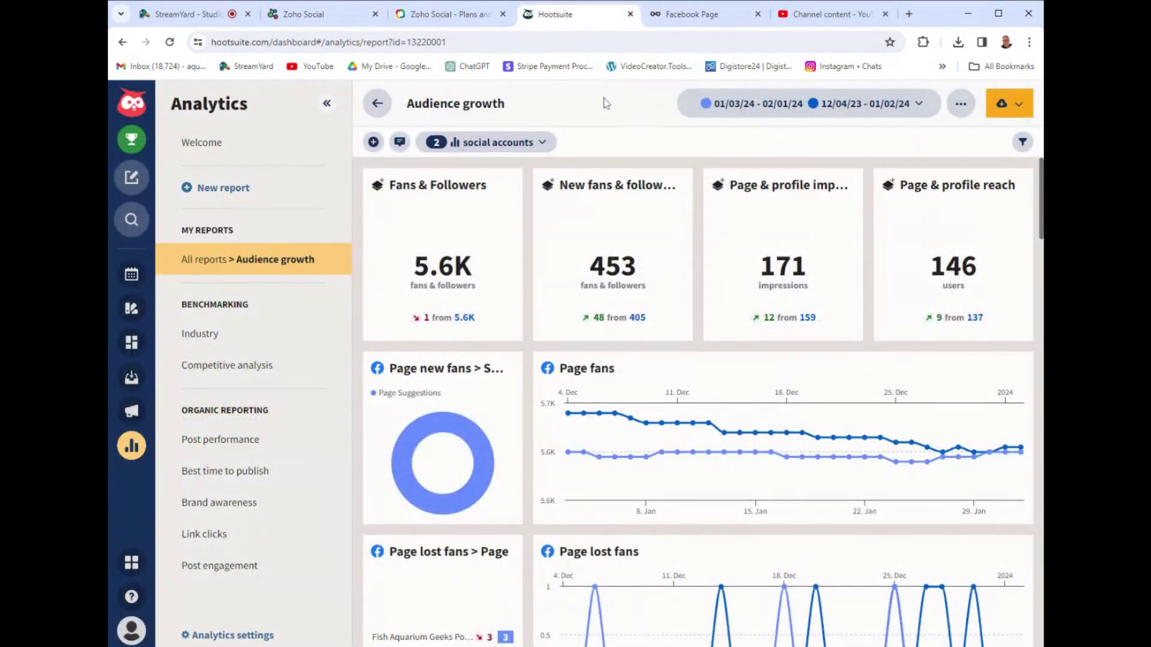
click(321, 14)
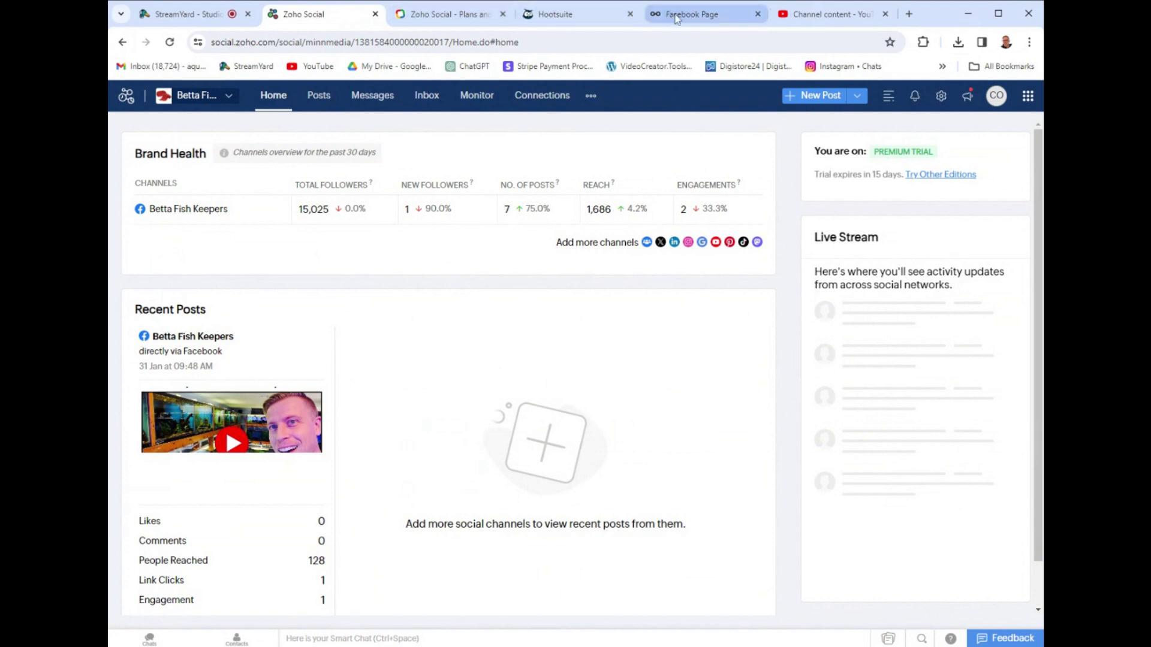
click(726, 22)
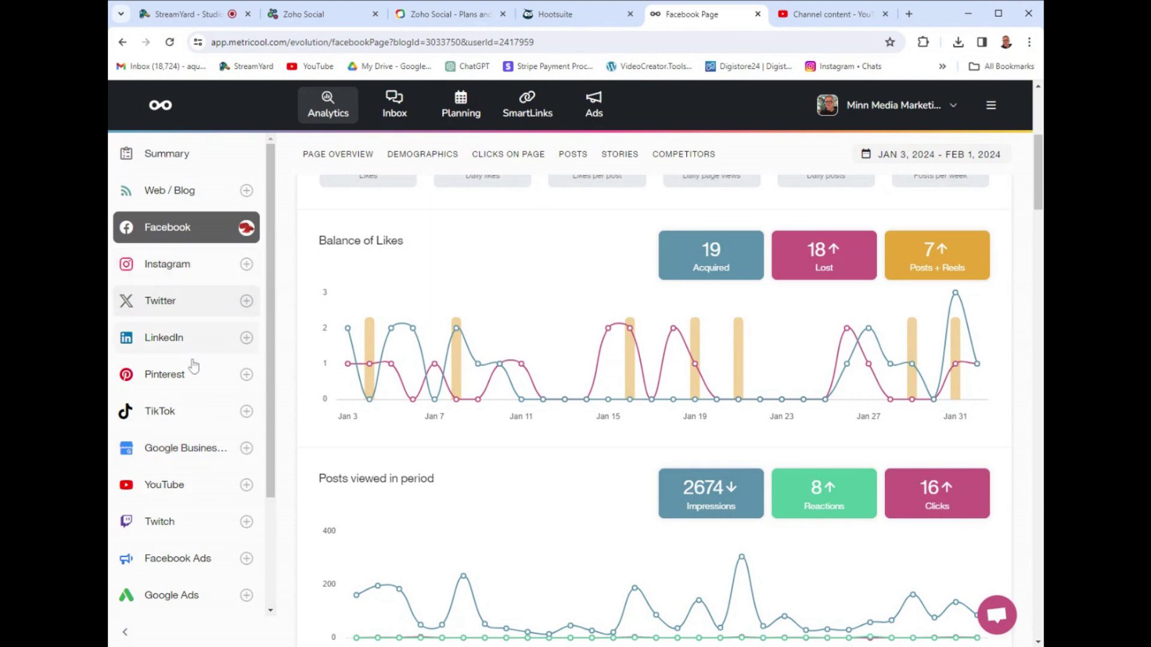
- Browse Google Business Profile and Inbox, then open Planning and cancel a Friday 3 PM post
click(196, 457)
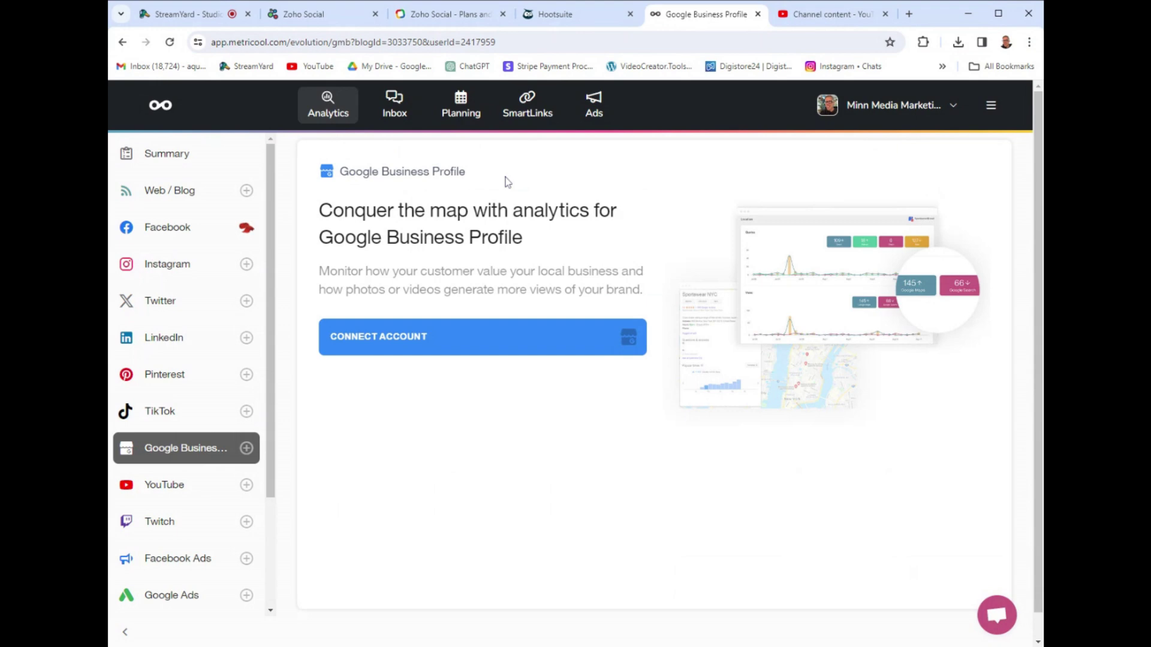
click(394, 105)
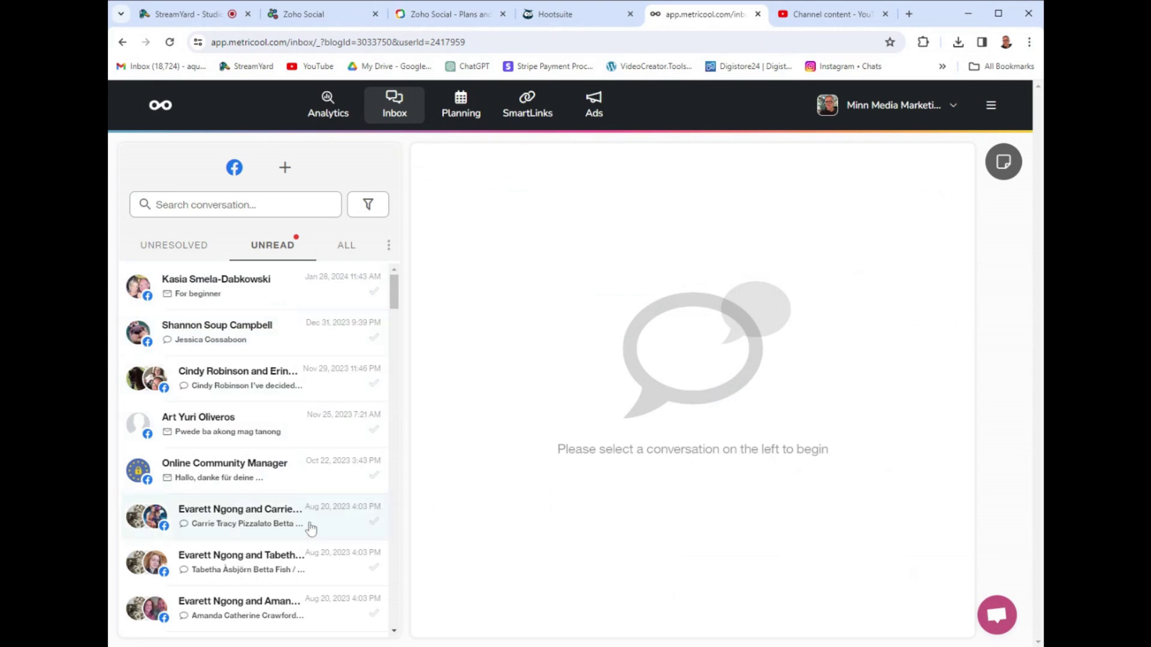
click(461, 105)
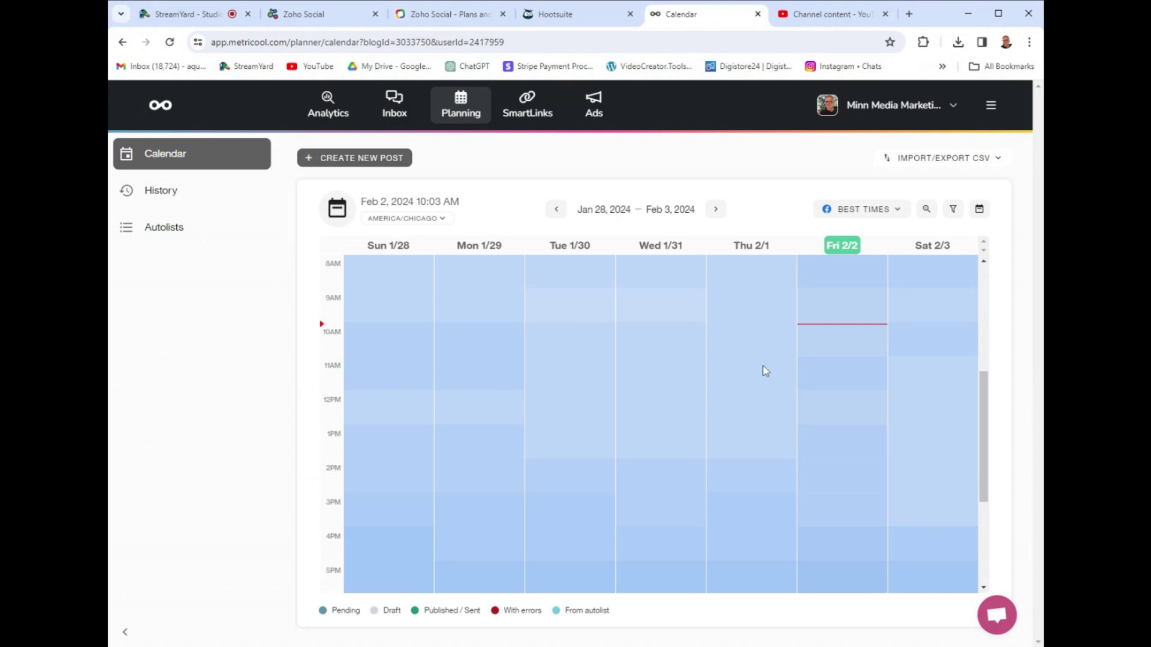
scroll(766, 372, down, 1)
click(874, 439)
click(208, 600)
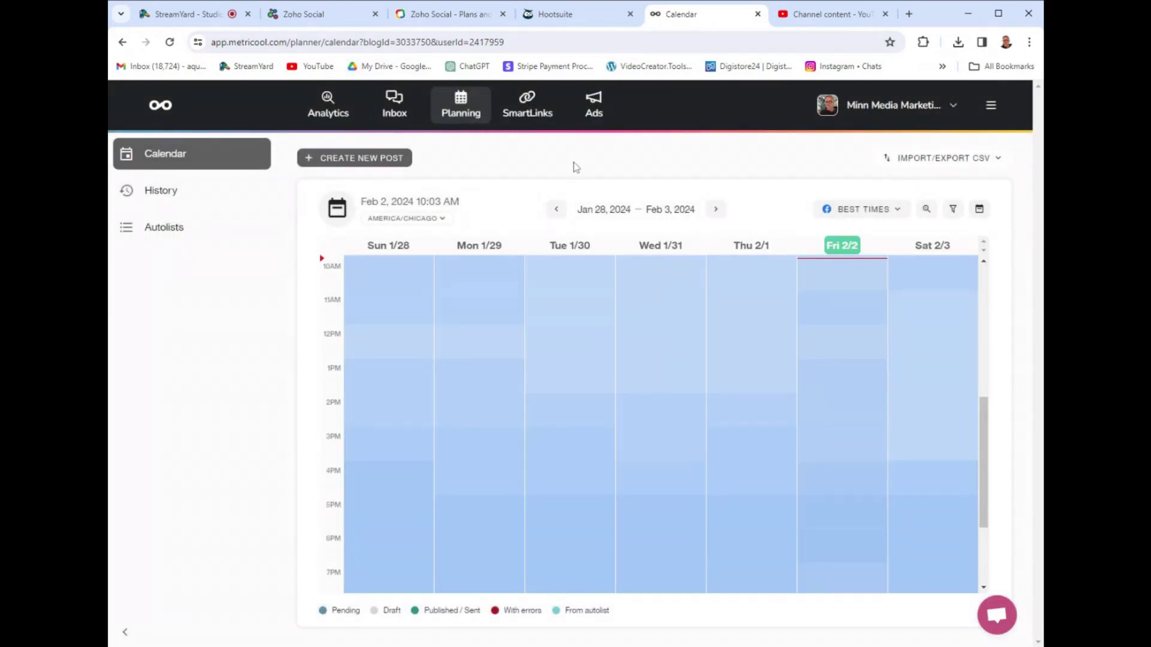
- Return to the Zoho Social tab showing Betta Fish Keepers' Brand Health and Recent Posts
click(325, 13)
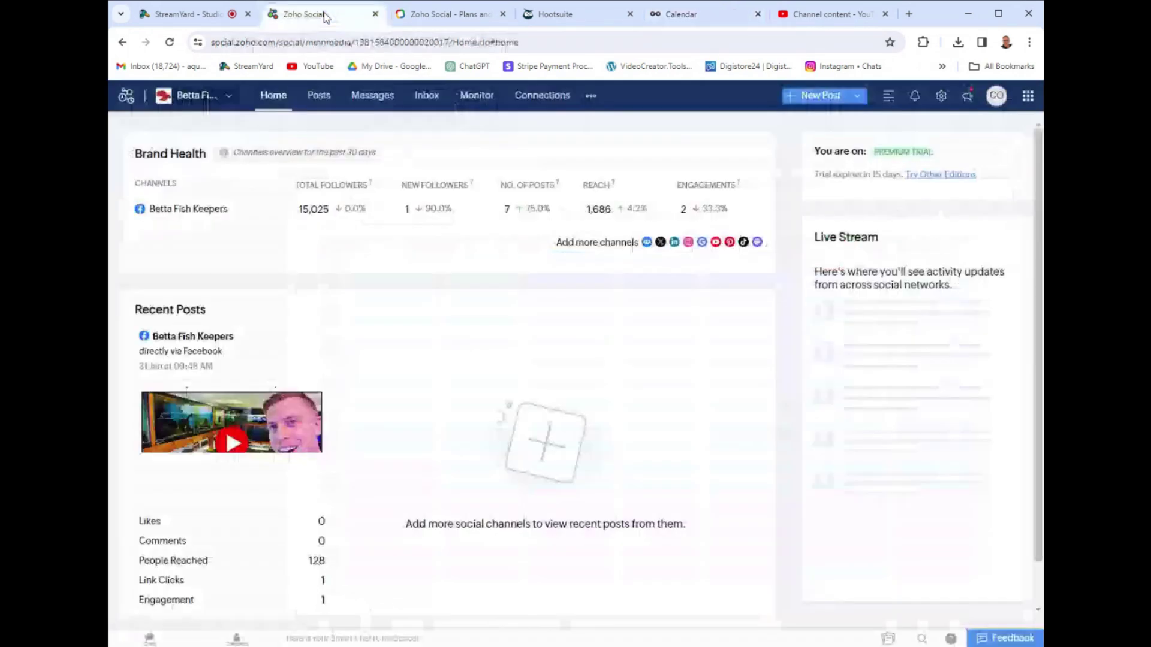